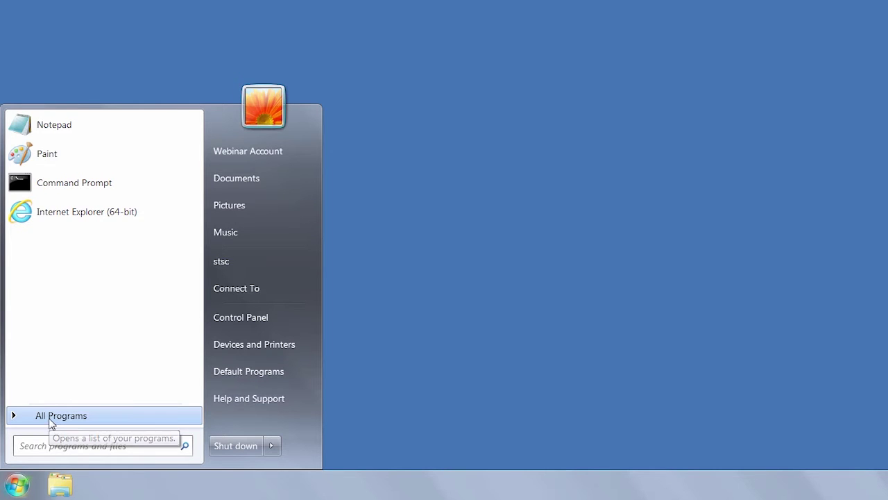
# - Launch Setup from the COMSOL Multiphysics 5.2 folder under All Programs
pyautogui.click(50, 422)
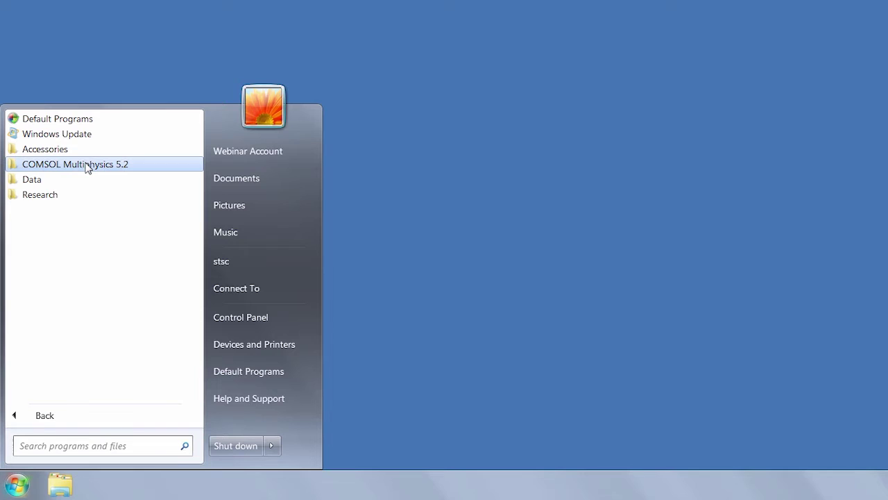
pyautogui.click(87, 167)
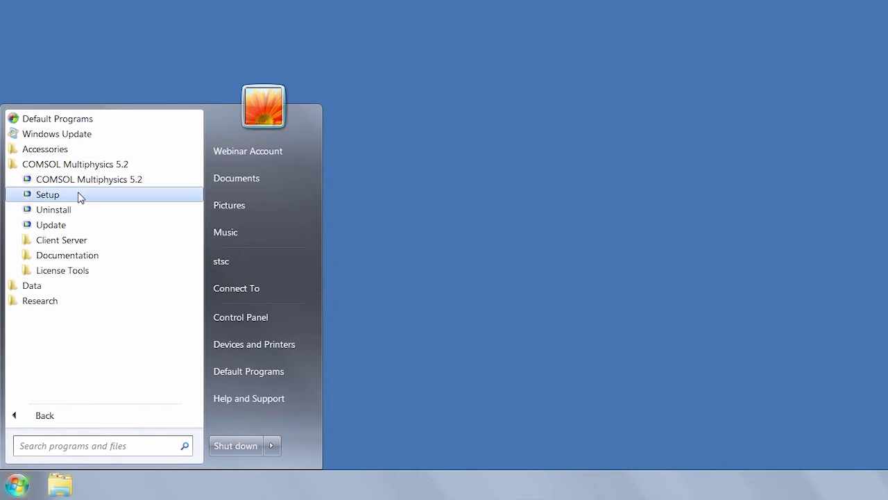
pyautogui.click(47, 194)
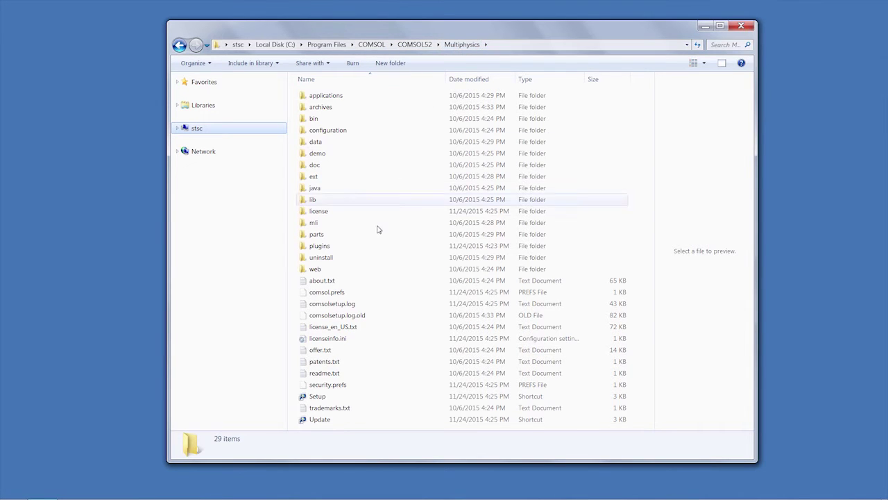
# - Run the Setup shortcut in C:\Program Files\COMSOL\COMSOL52\Multiphysics
pyautogui.click(315, 401)
pyautogui.doubleClick(317, 399)
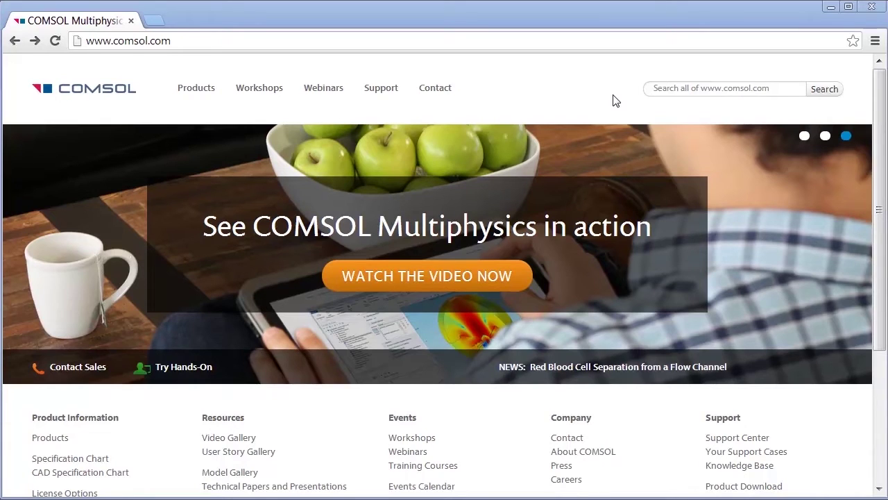
# - Log in on the Product Download page with the account e-mail and password, then download the Windows Full Online Installer
pyautogui.moveTo(876, 114); pyautogui.dragTo(871, 256)
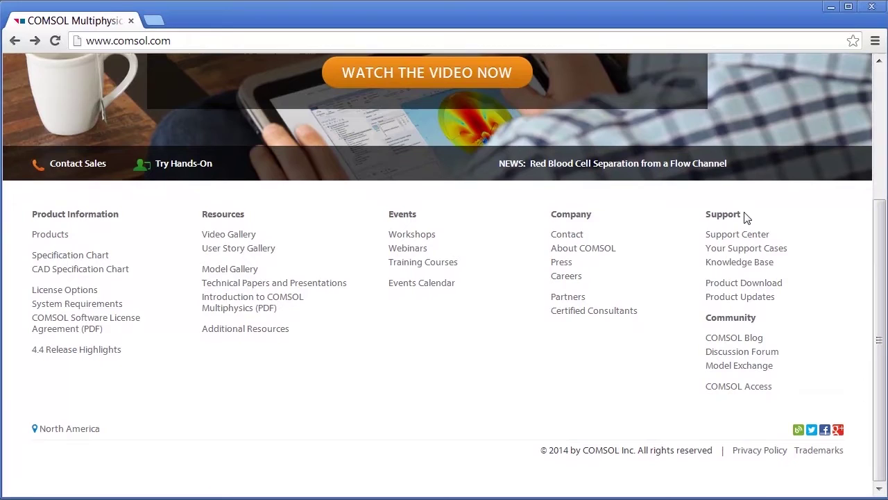
pyautogui.click(711, 290)
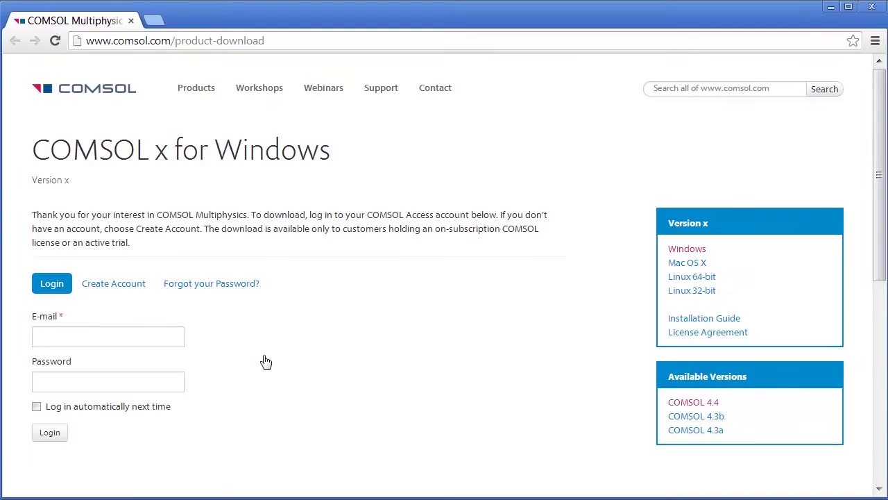
pyautogui.click(149, 335)
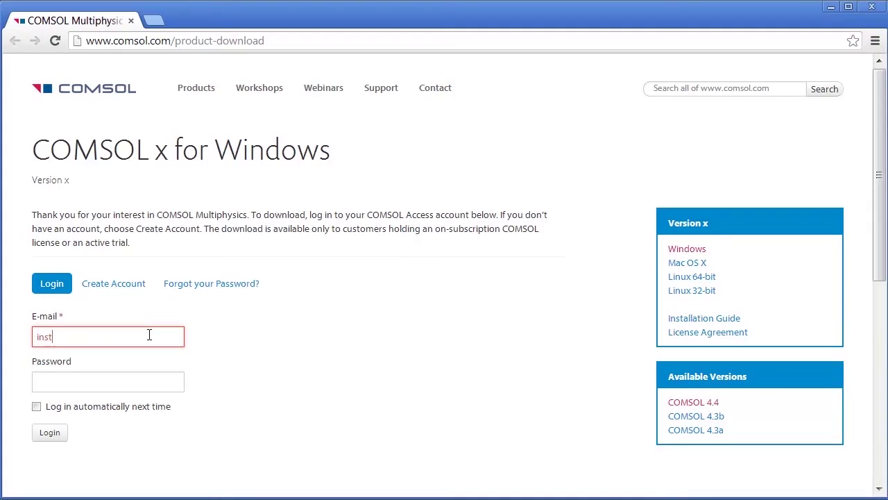
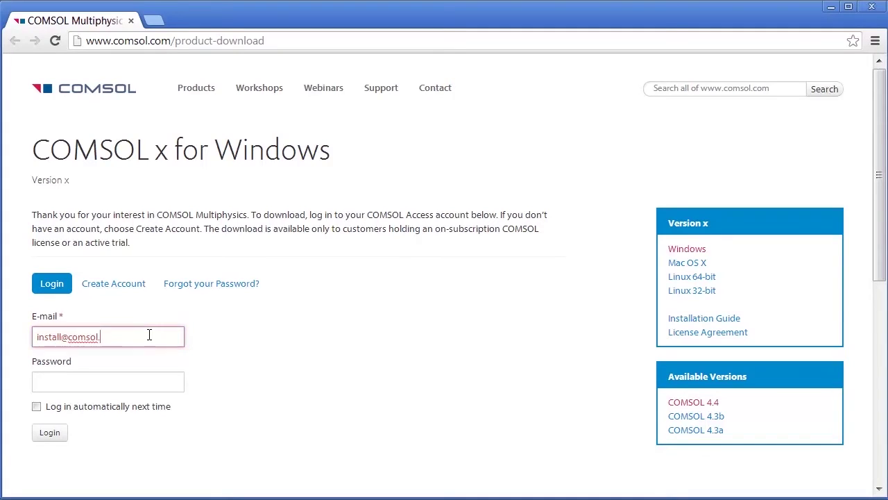
pyautogui.press('Tab')
pyautogui.write('**')
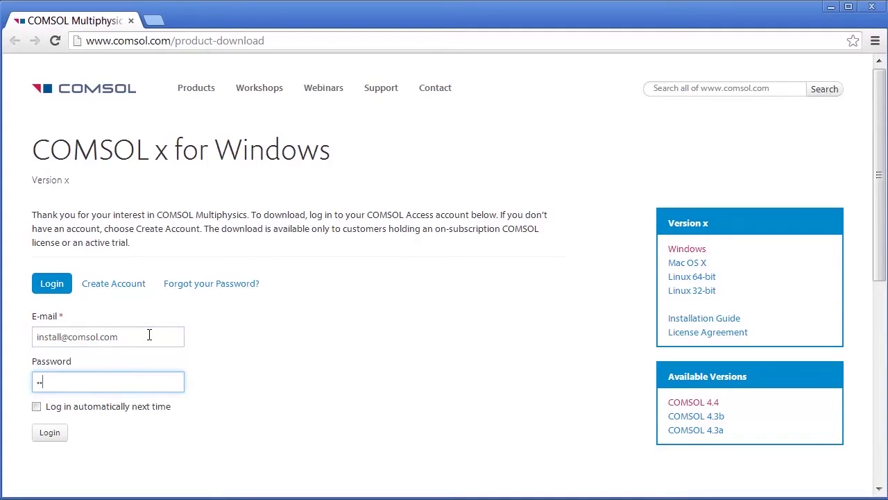
pyautogui.write('******')
pyautogui.click(46, 435)
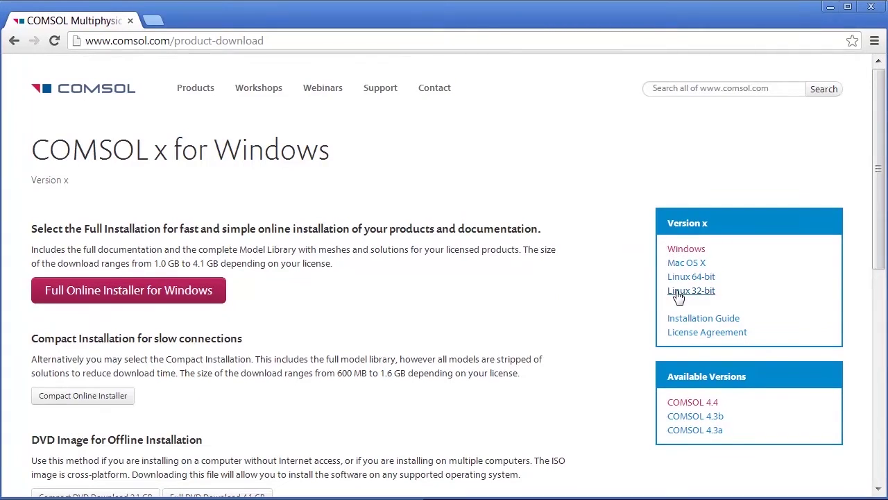
pyautogui.click(214, 300)
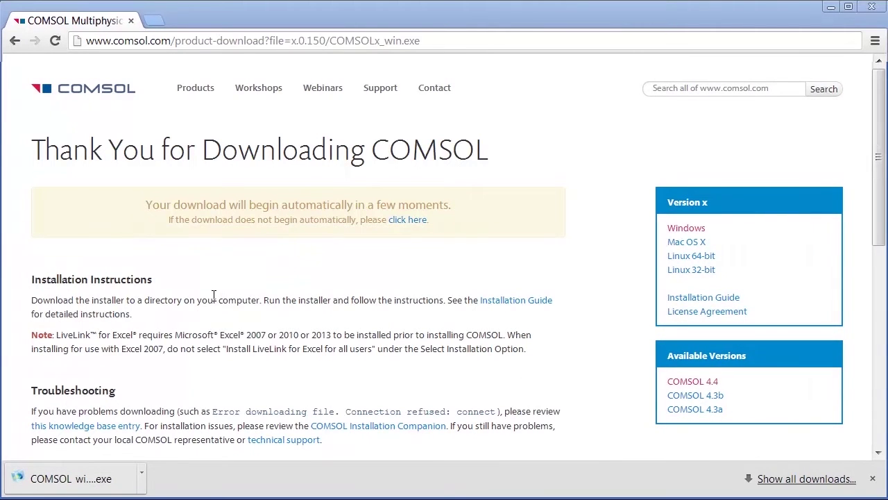
# - Run COMSOLx_compact_win from the desktop past the security warning, keeping English as the language
pyautogui.click(832, 8)
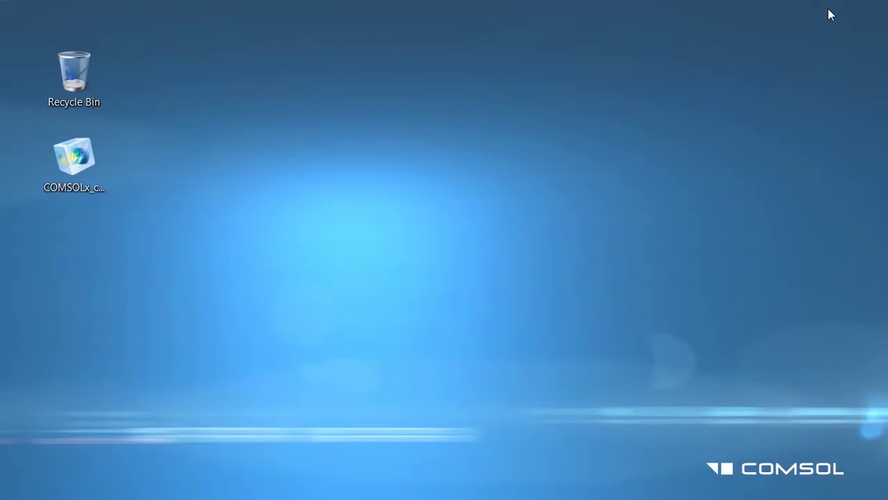
pyautogui.doubleClick(100, 167)
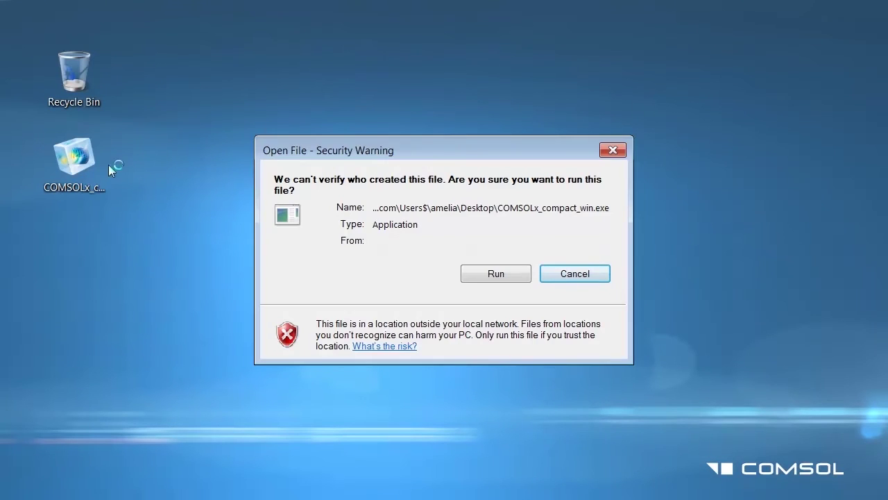
pyautogui.click(474, 273)
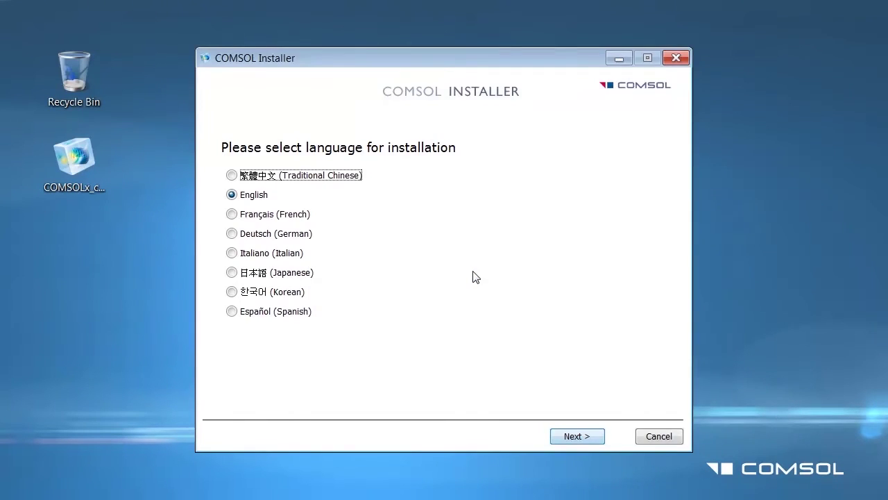
pyautogui.click(561, 437)
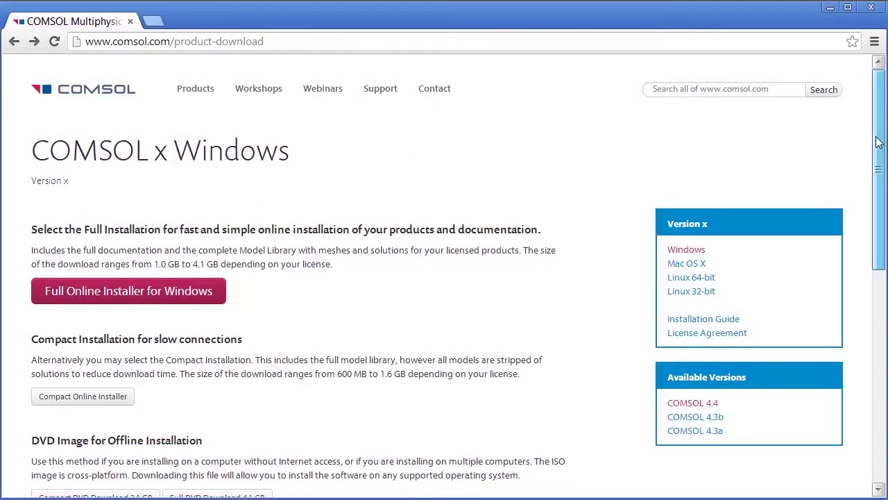
pyautogui.moveTo(876, 143); pyautogui.dragTo(878, 262)
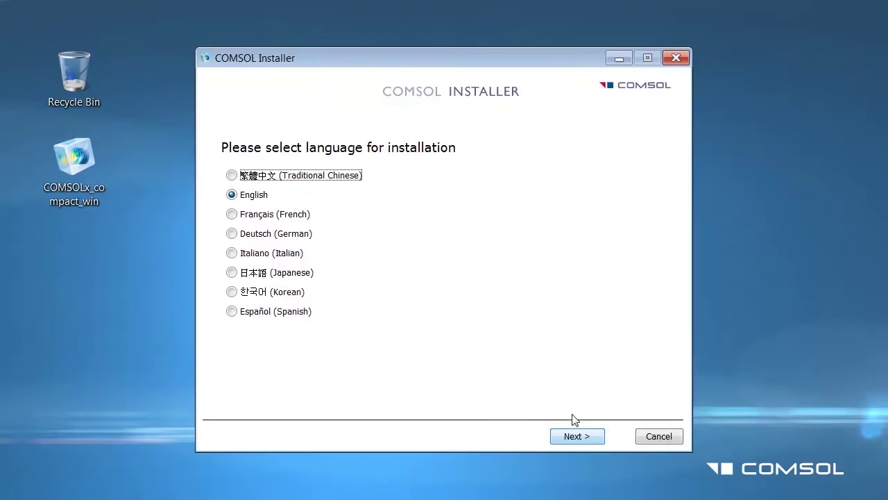
# - Continue past the language page and choose Change License
pyautogui.click(588, 443)
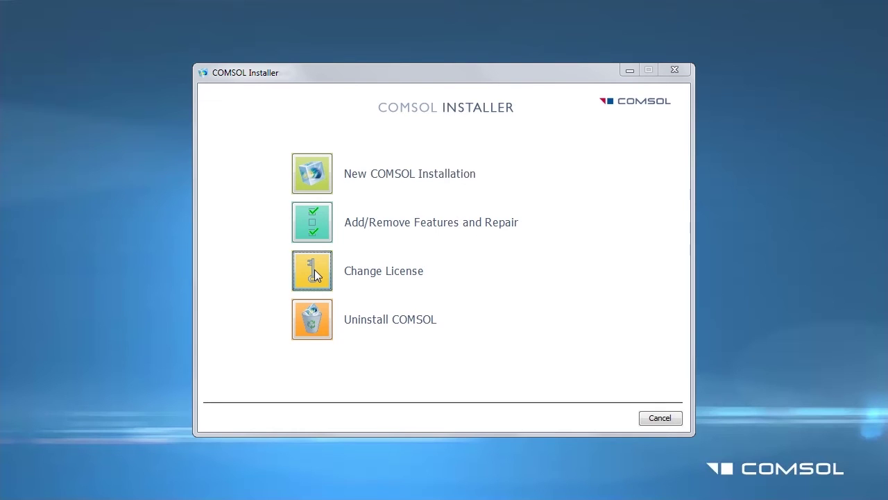
pyautogui.click(313, 271)
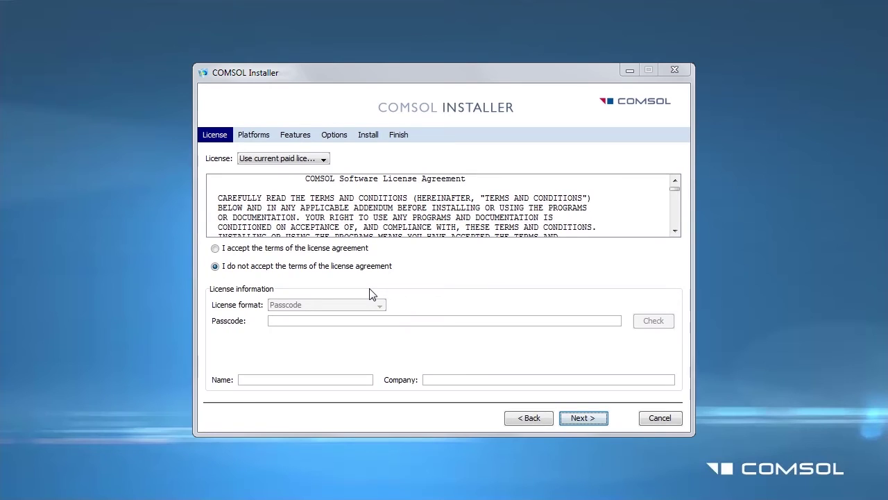
# - Accept the license terms and set 'Specify new license' with the 'License file' format
pyautogui.click(294, 251)
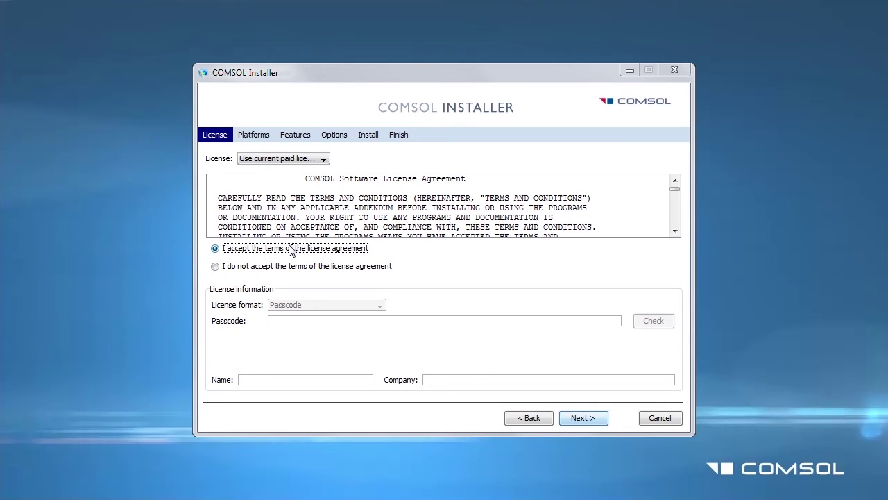
pyautogui.click(307, 160)
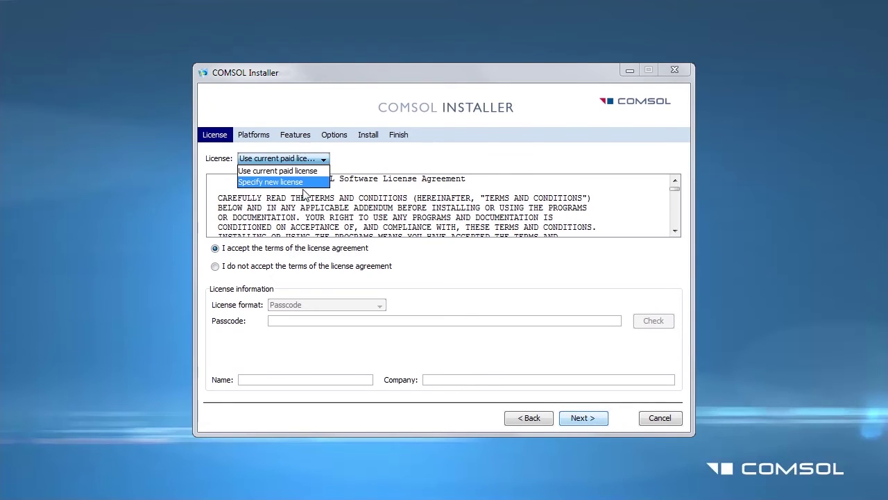
pyautogui.click(299, 183)
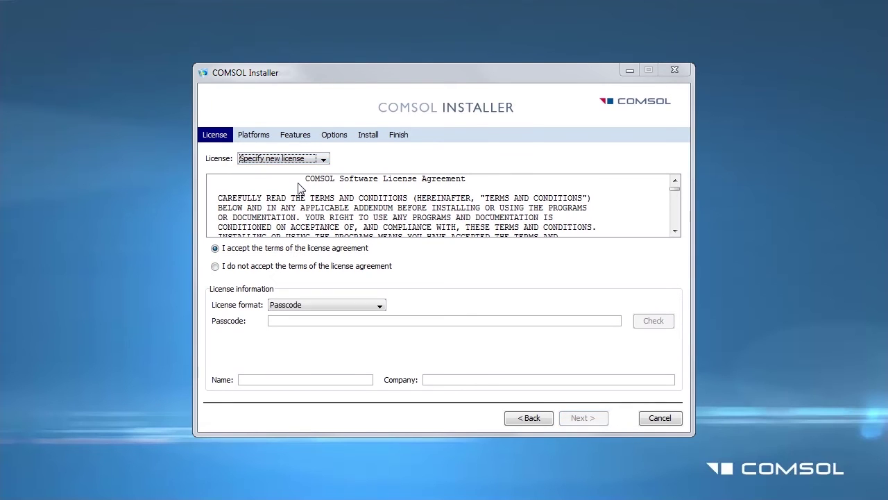
pyautogui.click(286, 306)
pyautogui.click(290, 328)
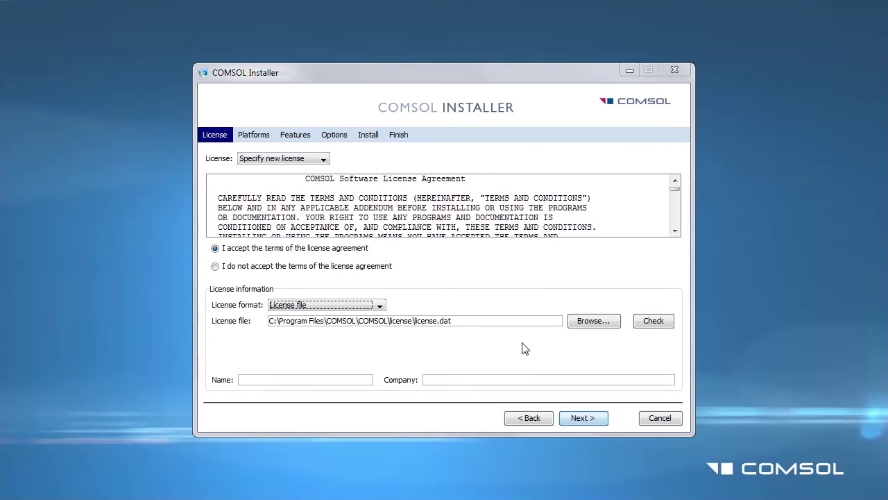
# - Browse to License.dat on the Desktop and load it as the license file
pyautogui.click(606, 324)
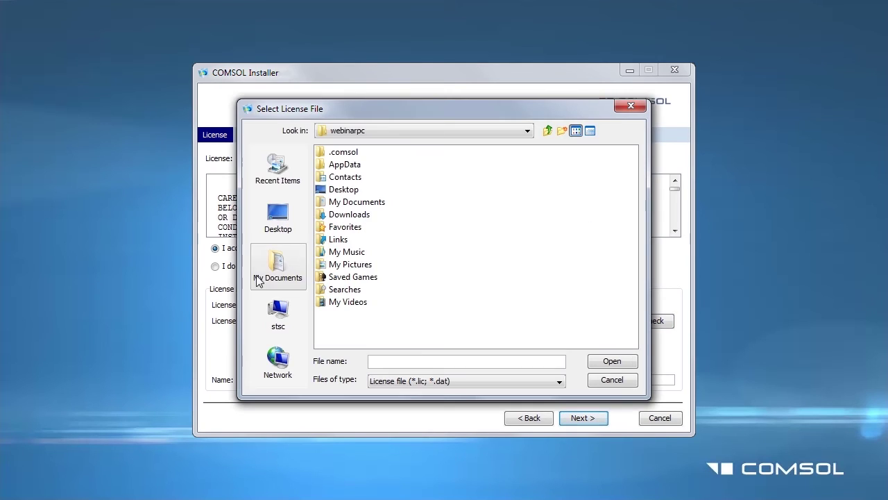
pyautogui.click(283, 223)
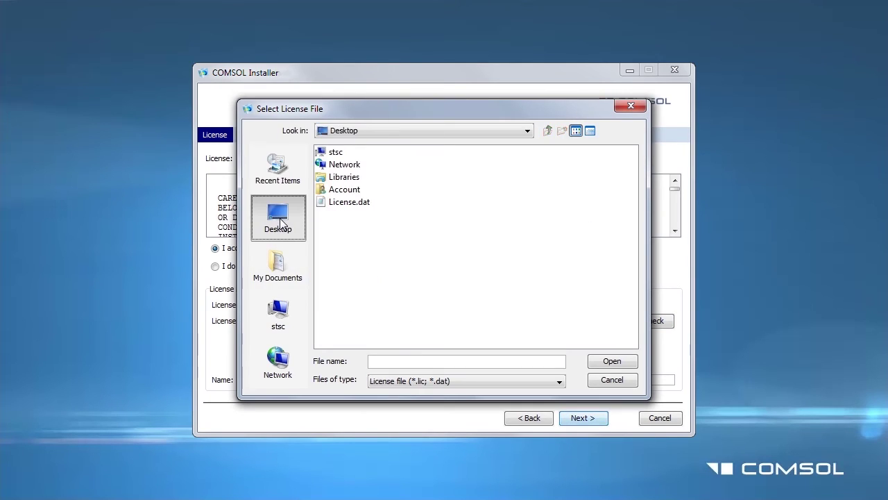
pyautogui.click(347, 202)
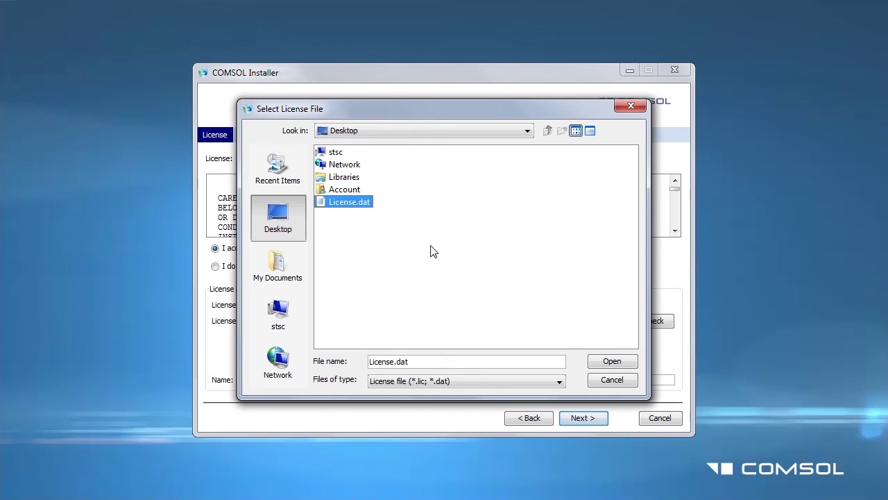
pyautogui.click(614, 362)
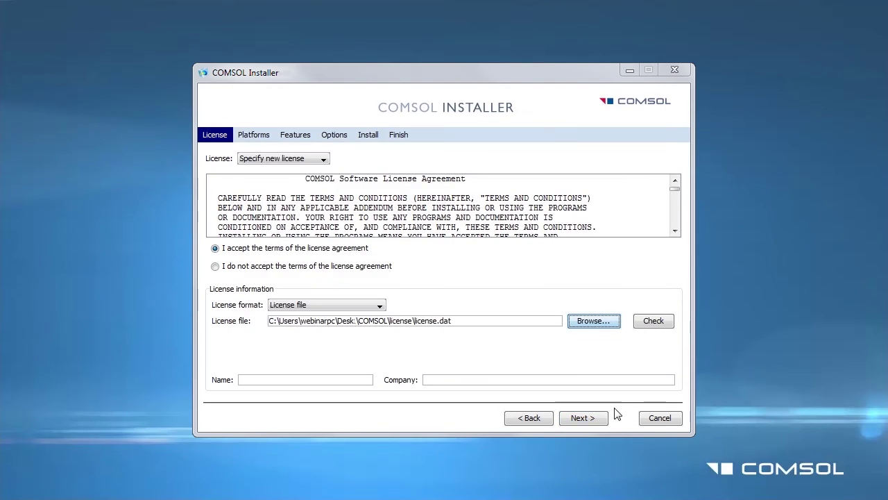
# - Deselect the AC/DC, Acoustics and CFD modules in Features, then advance to the Install page
pyautogui.click(596, 417)
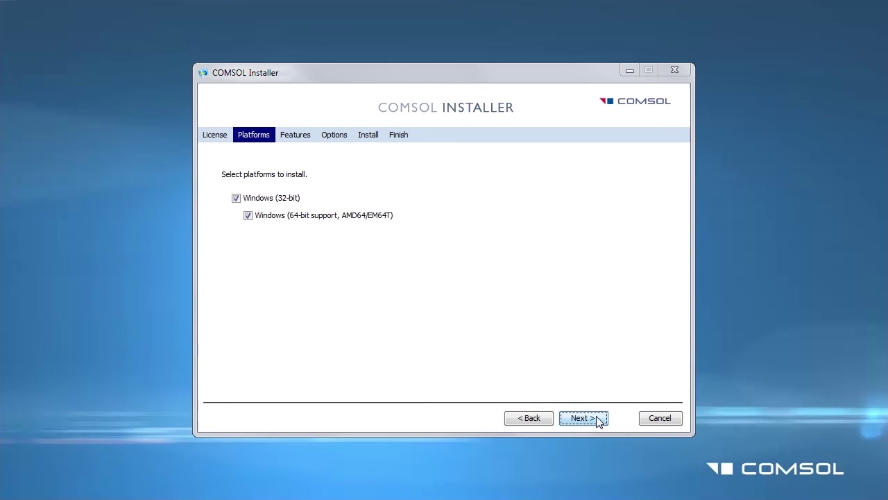
pyautogui.click(598, 420)
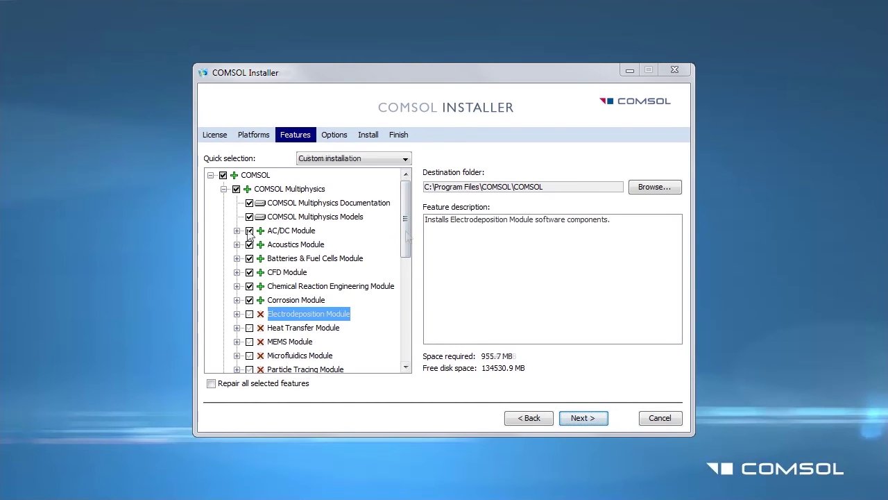
pyautogui.click(251, 233)
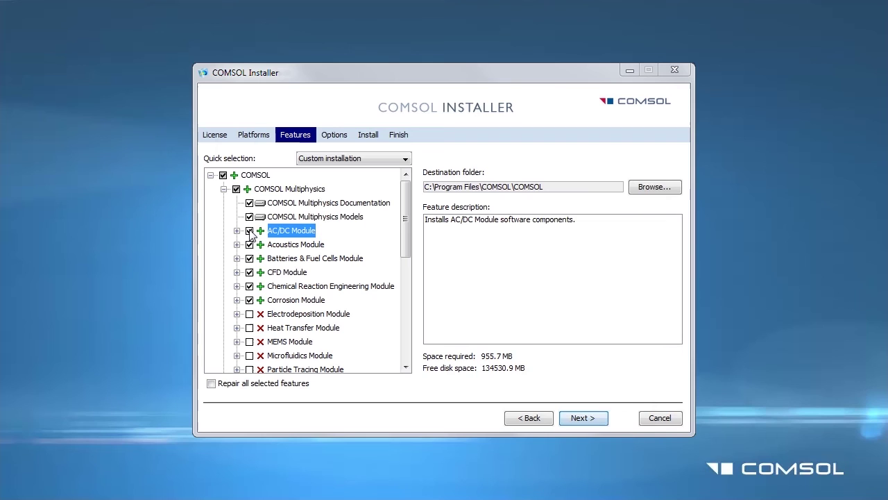
pyautogui.click(250, 231)
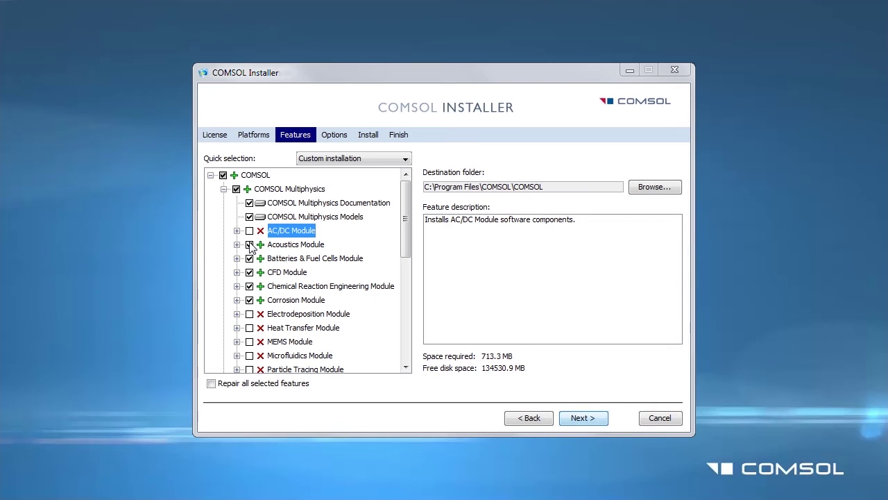
pyautogui.click(250, 245)
pyautogui.click(249, 273)
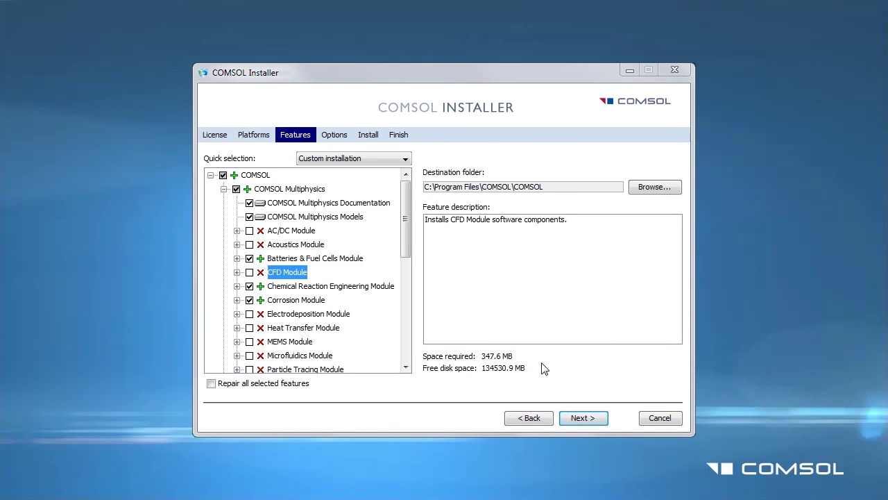
pyautogui.click(580, 418)
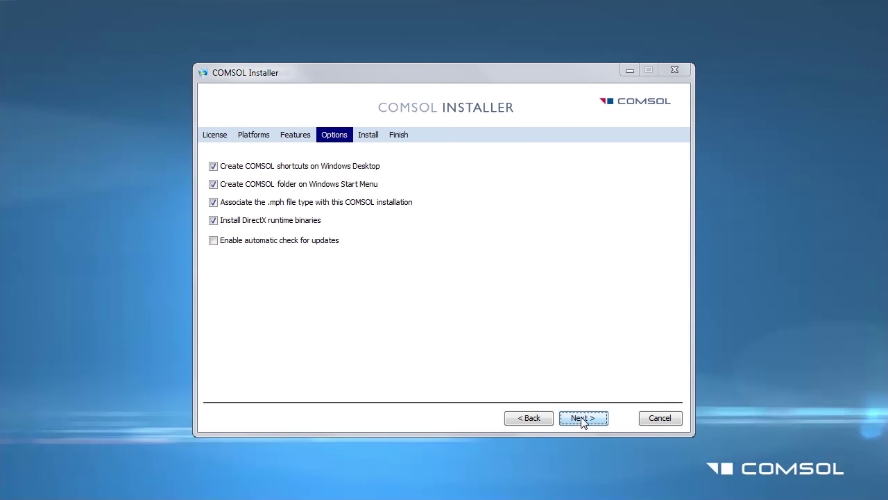
pyautogui.click(583, 420)
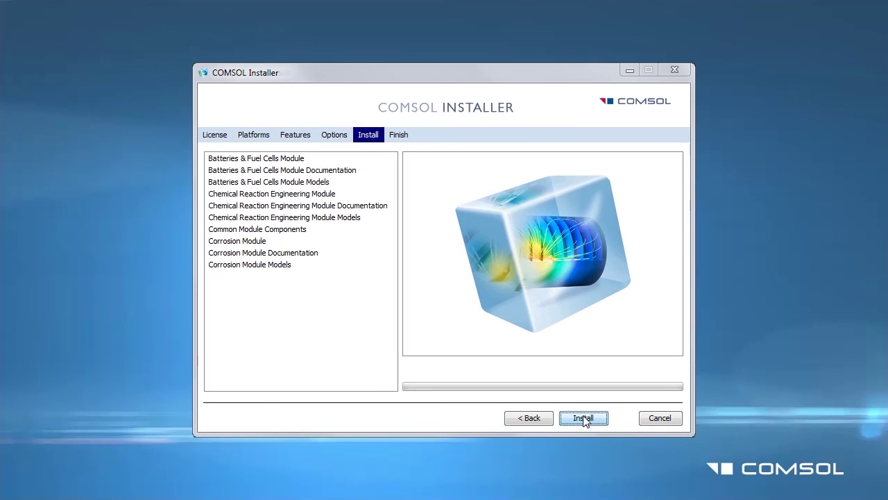
# - Install, accept and complete the DirectX runtime setup, then view the log showing 0 errors
pyautogui.click(586, 424)
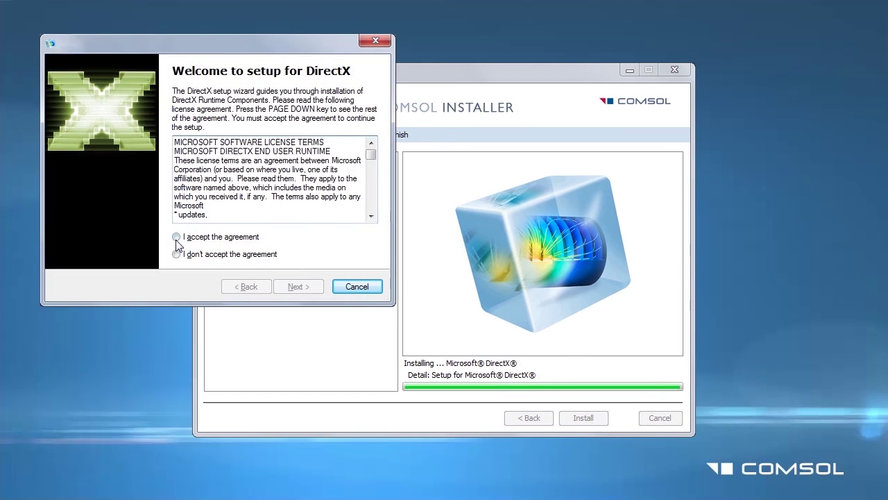
pyautogui.click(176, 236)
pyautogui.click(309, 291)
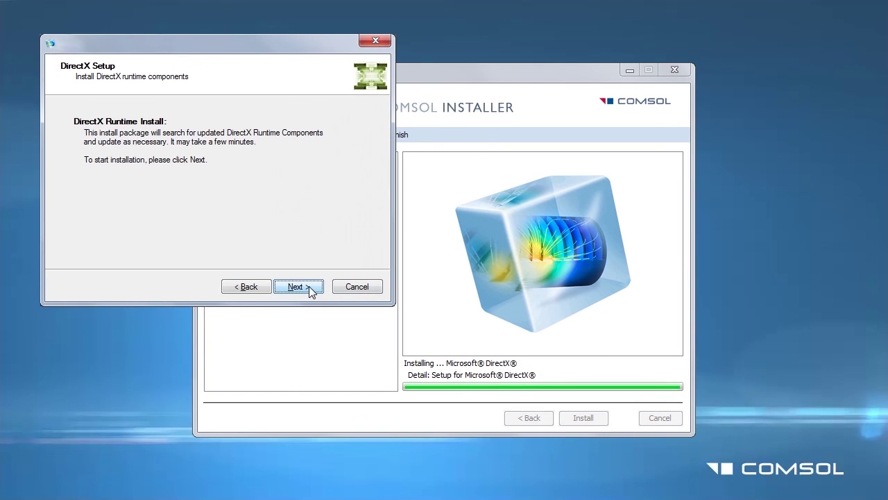
pyautogui.click(303, 287)
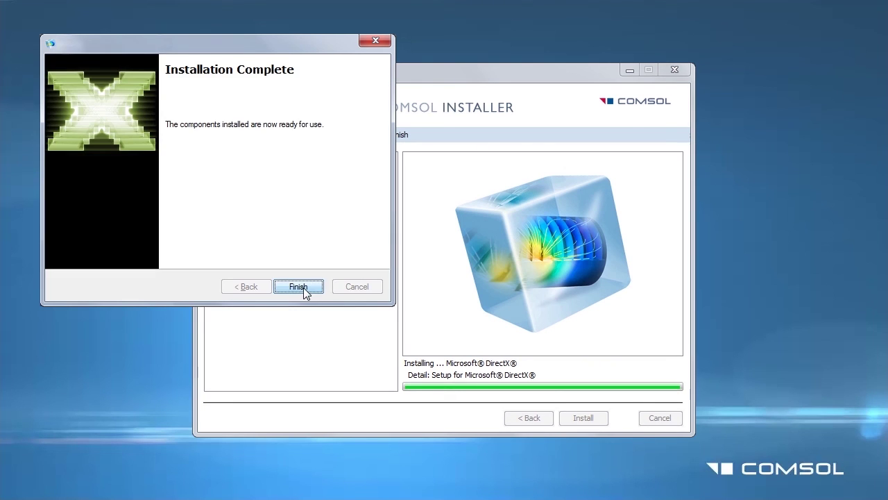
pyautogui.click(298, 287)
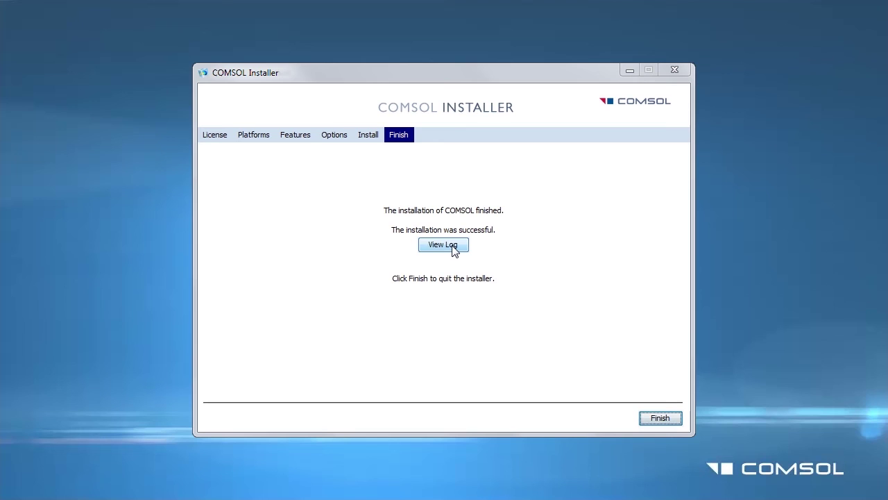
pyautogui.click(454, 247)
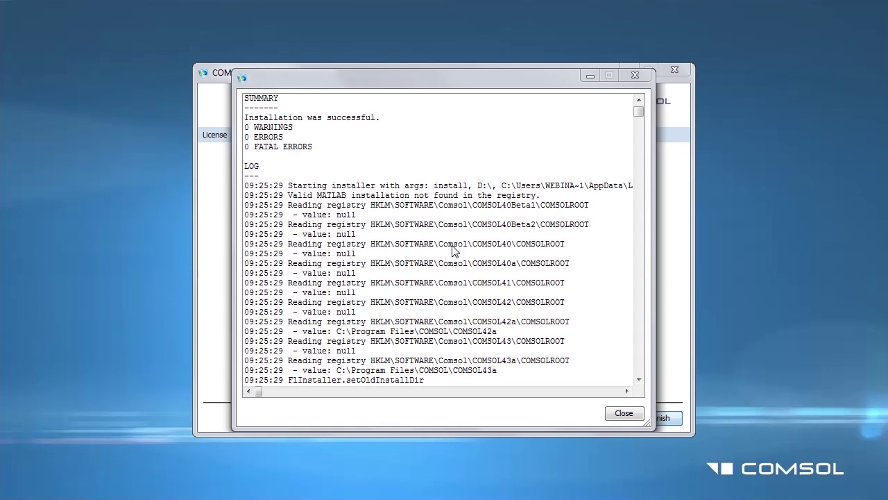